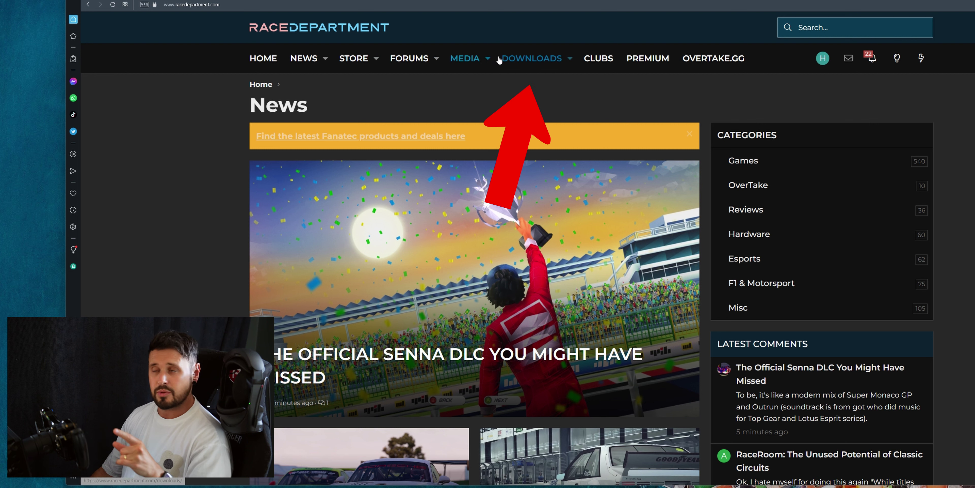
Open the Automobilista 2 Content Manager download page via RaceDepartment Downloads > AMS 2 Misc.
left_click(527, 61)
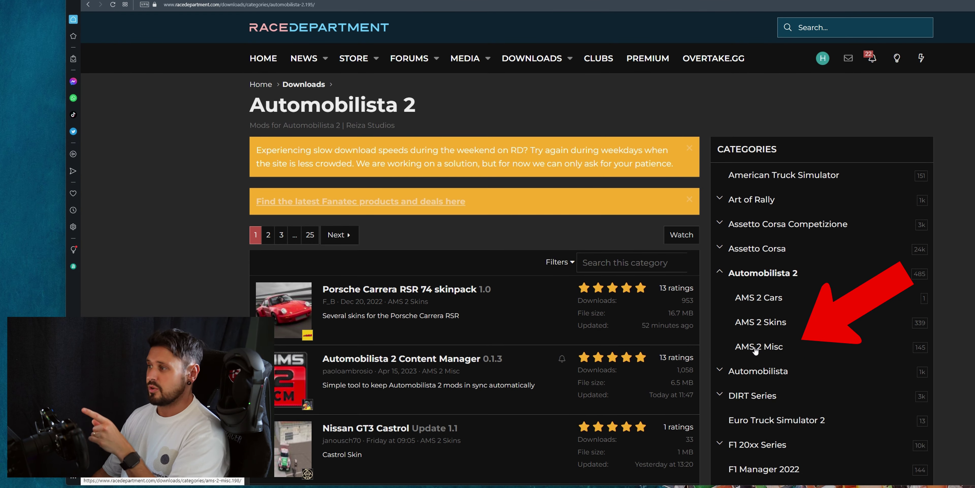
left_click(755, 347)
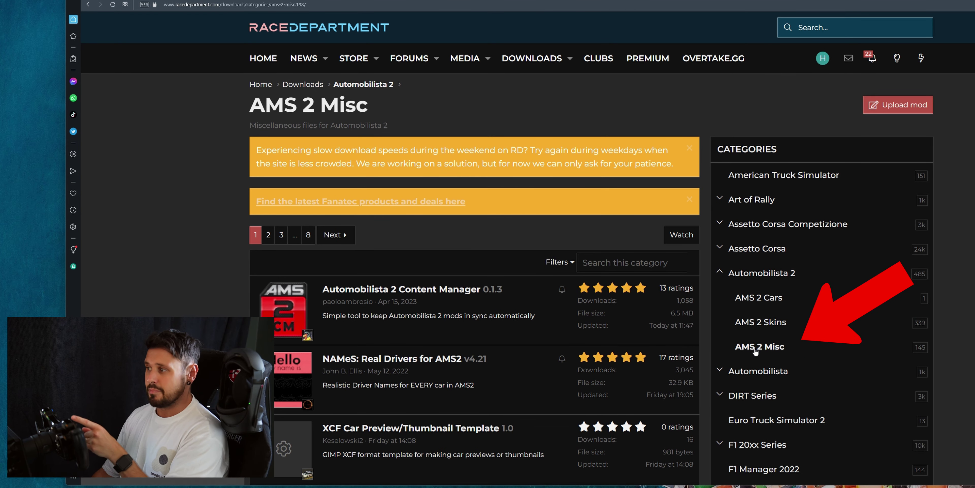
left_click(465, 291)
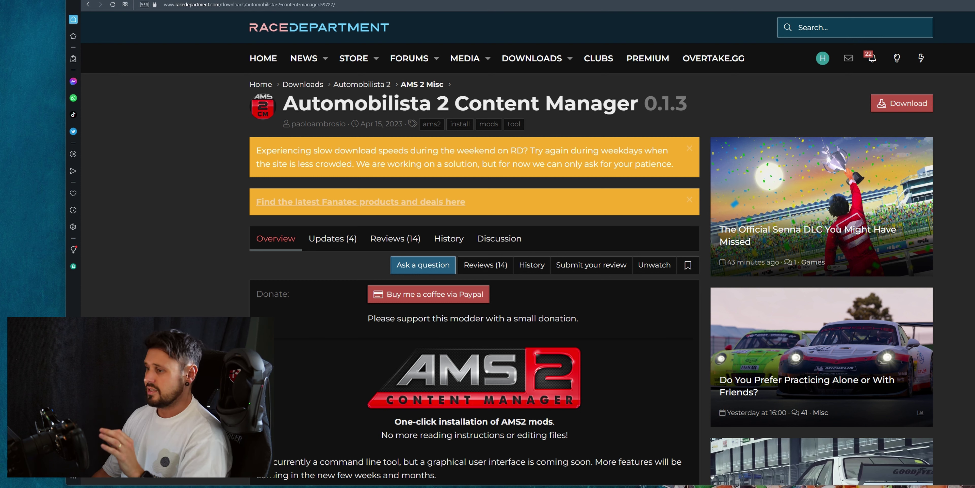
left_click(585, 476)
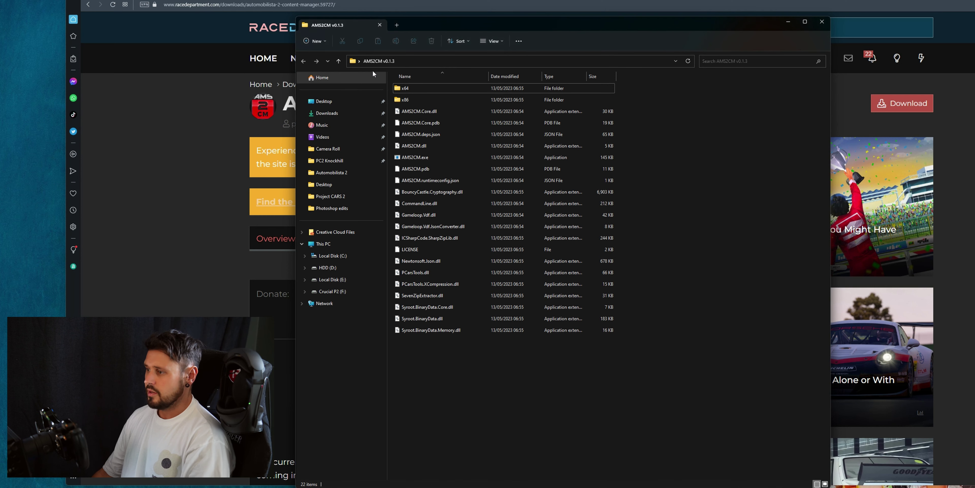
Extract AMS2CM v0.1.3.zip in Downloads with 7-Zip to an AMS2CM v0.1.3 folder and open it.
left_click(338, 114)
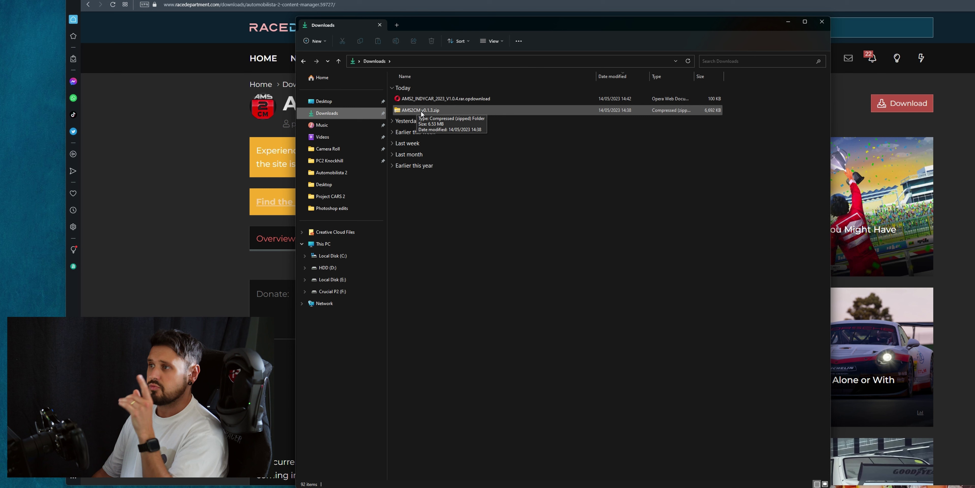
right_click(422, 113)
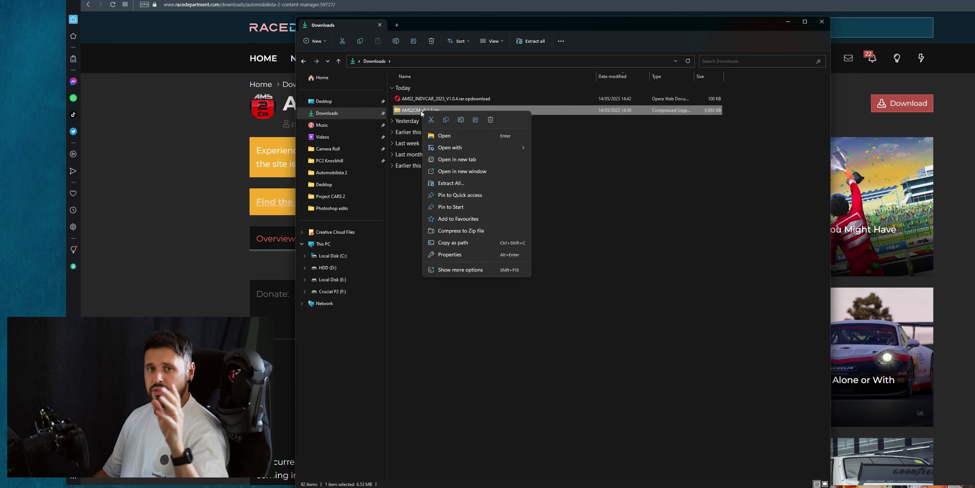
mouse_move(459, 147)
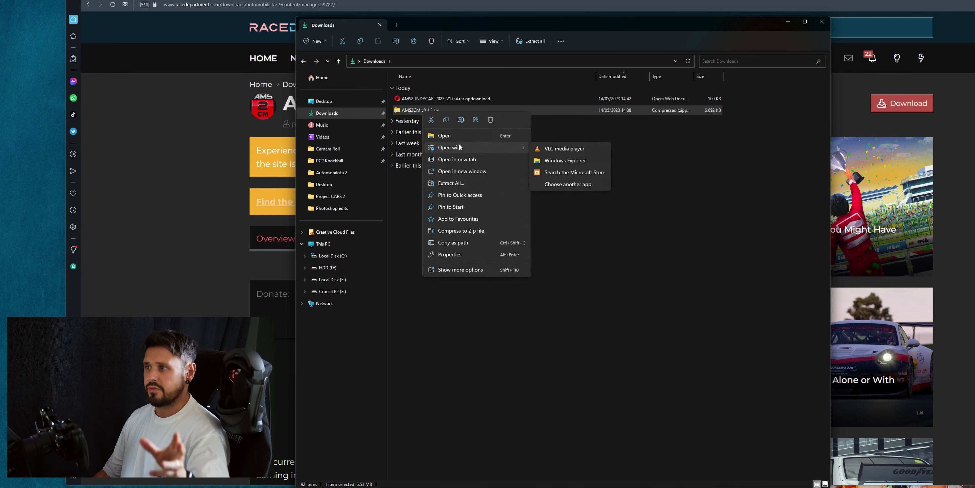
left_click(461, 270)
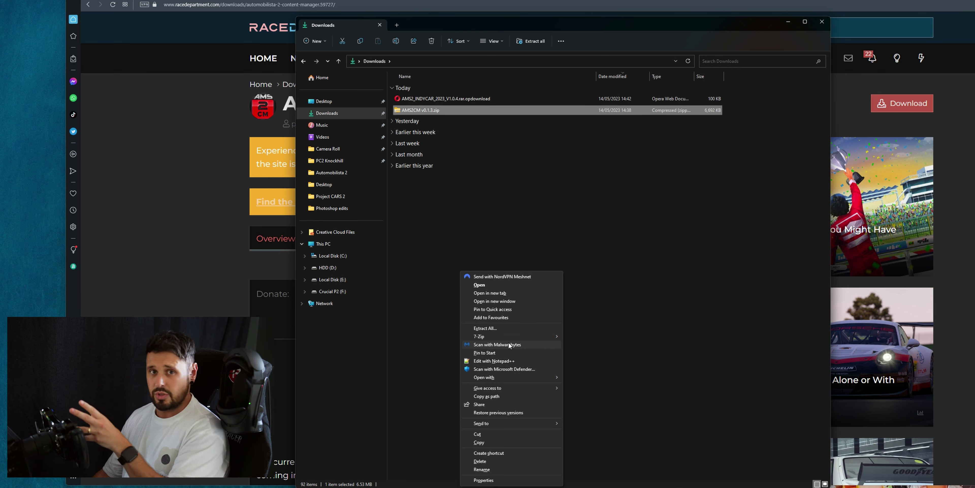
mouse_move(528, 338)
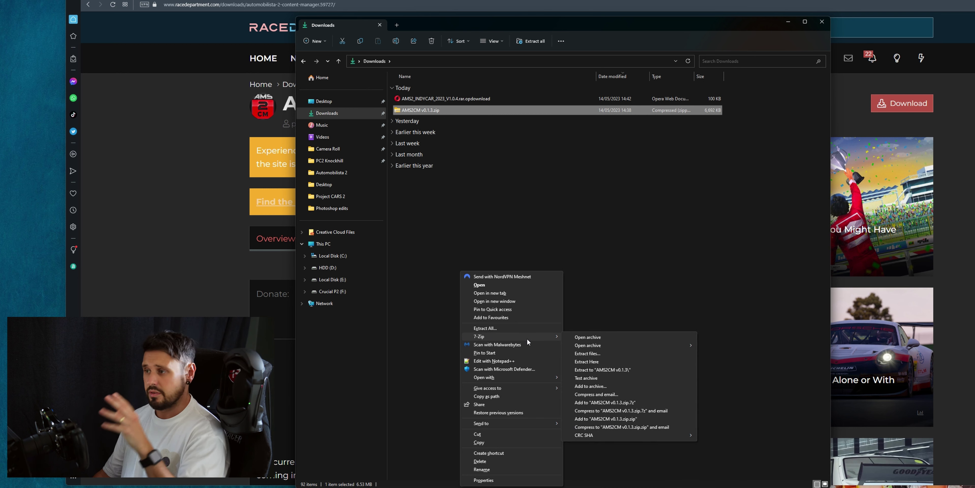
left_click(616, 370)
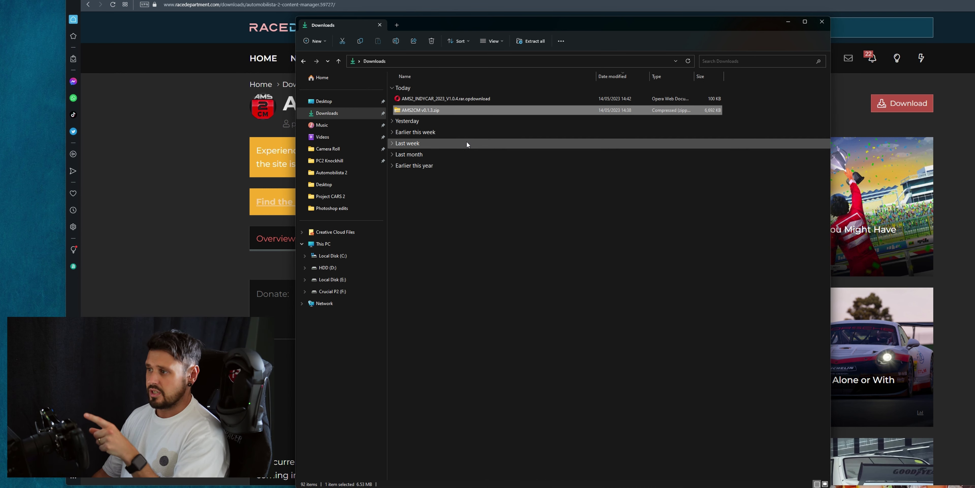
double_click(418, 121)
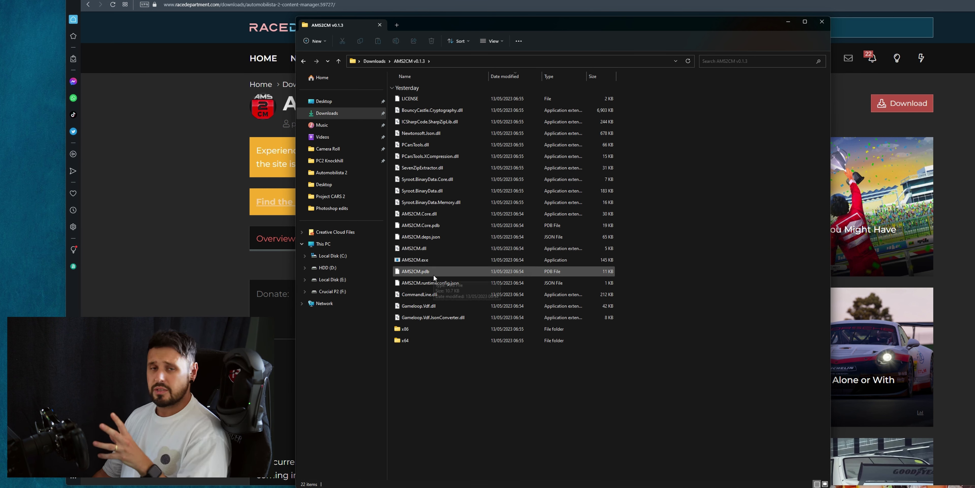
Move the AMS2CM v0.1.3 folder from Downloads onto the desktop, replacing the existing files.
left_click(303, 62)
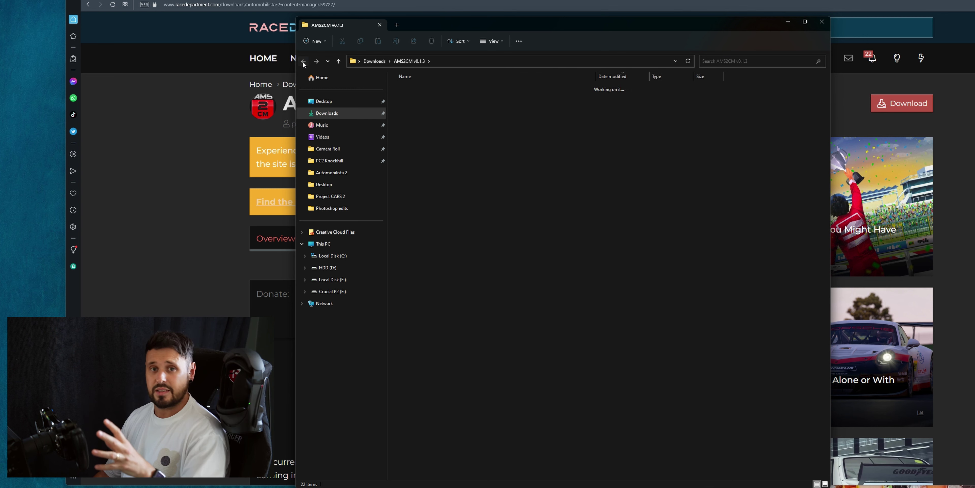
left_click_drag(412, 122, 5, 149)
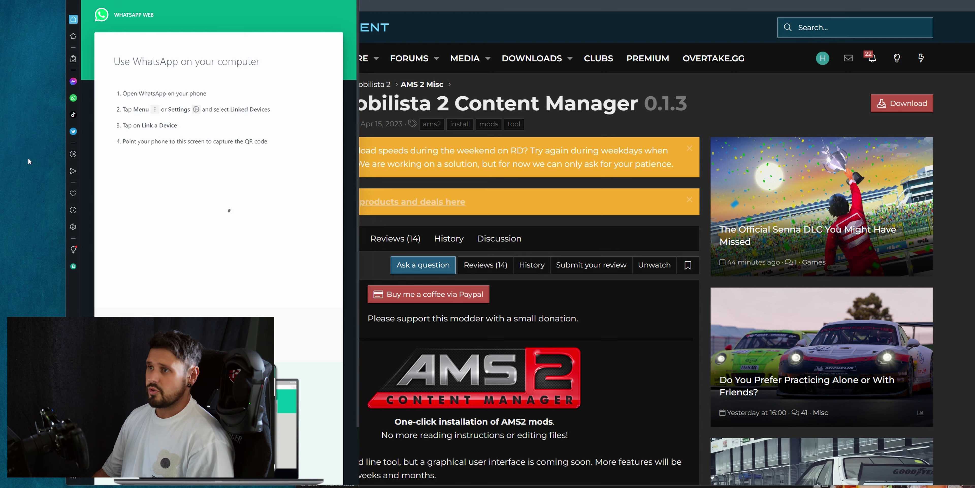
left_click(108, 174)
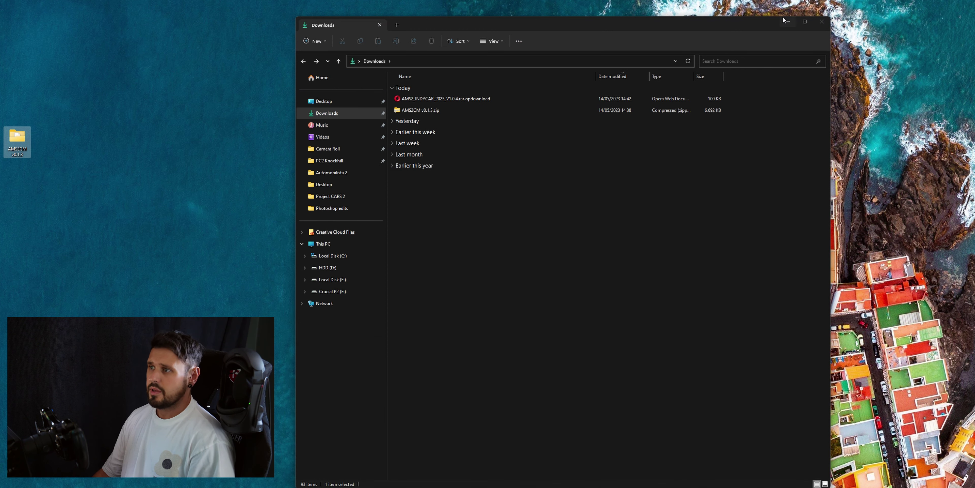
Browse to F:\SteamLibrary\steamapps\common\Automobilista 2\Mods on the Crucial P2 drive.
left_click(347, 173)
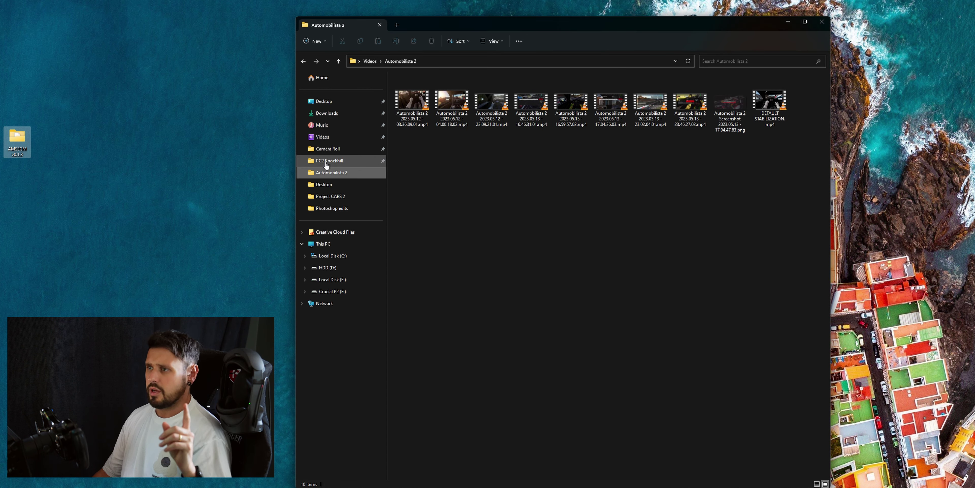
left_click(338, 293)
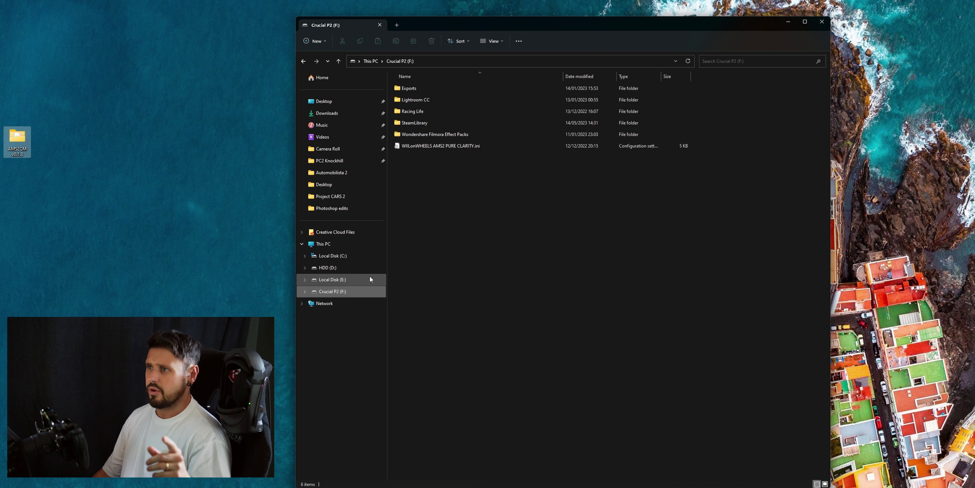
double_click(420, 123)
double_click(416, 89)
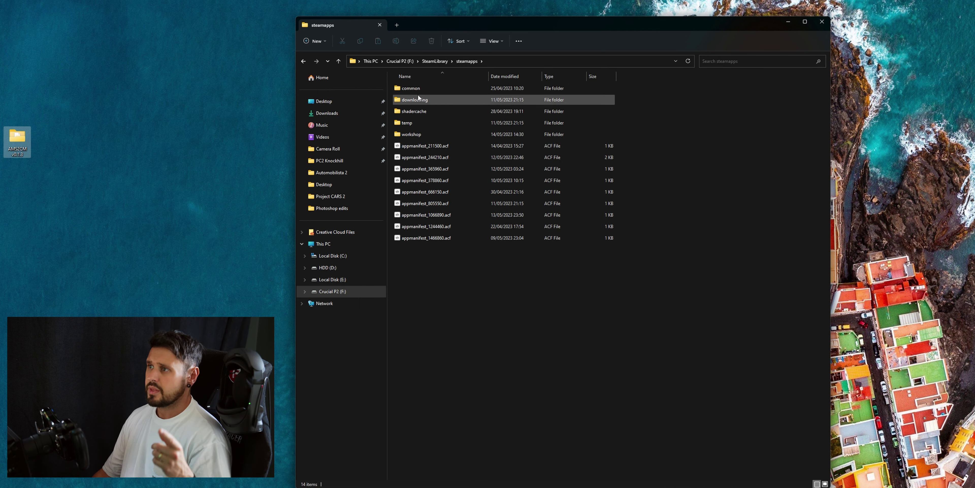
double_click(417, 89)
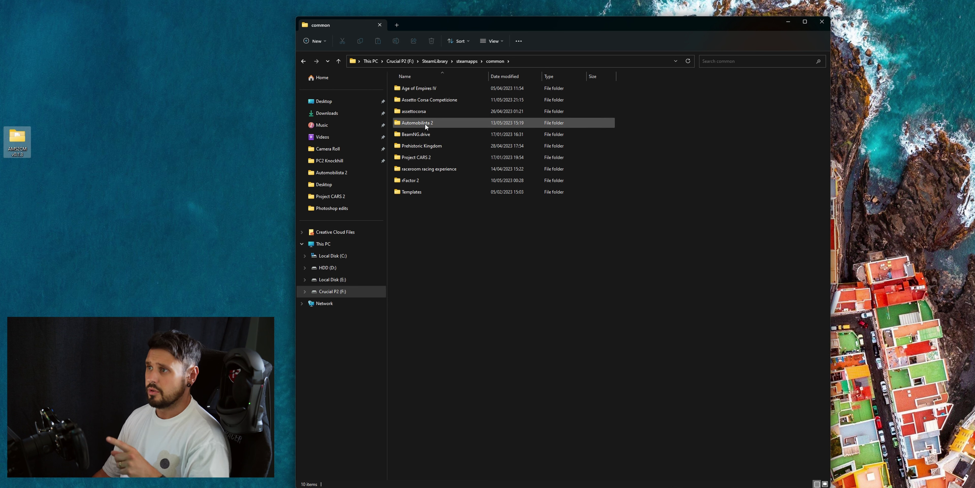
double_click(421, 122)
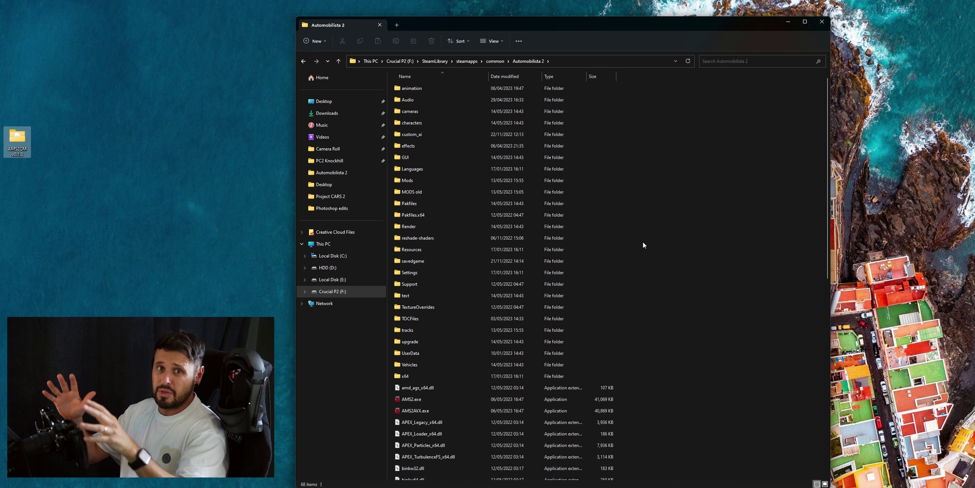
double_click(413, 181)
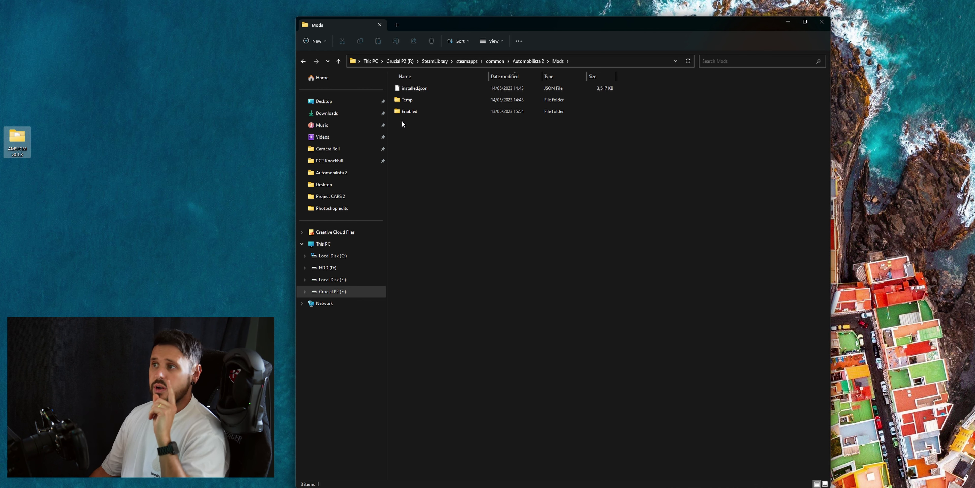
View the 21 mod archives in the Enabled folder, then open the desktop AMS2CM v0.1.3 folder.
mouse_move(414, 112)
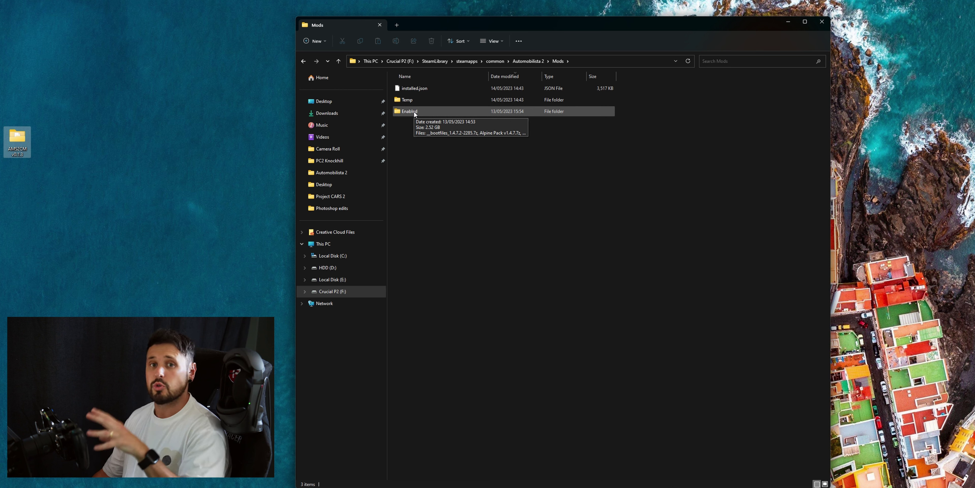
double_click(415, 113)
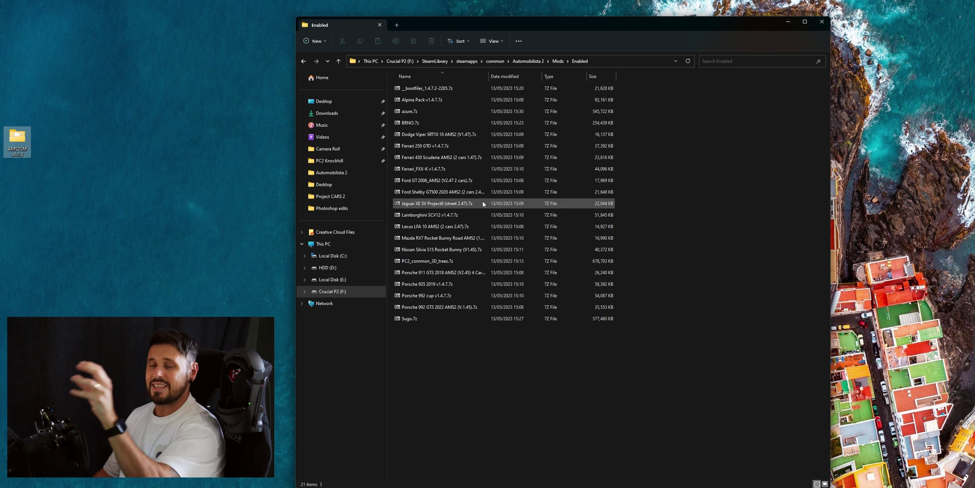
double_click(17, 137)
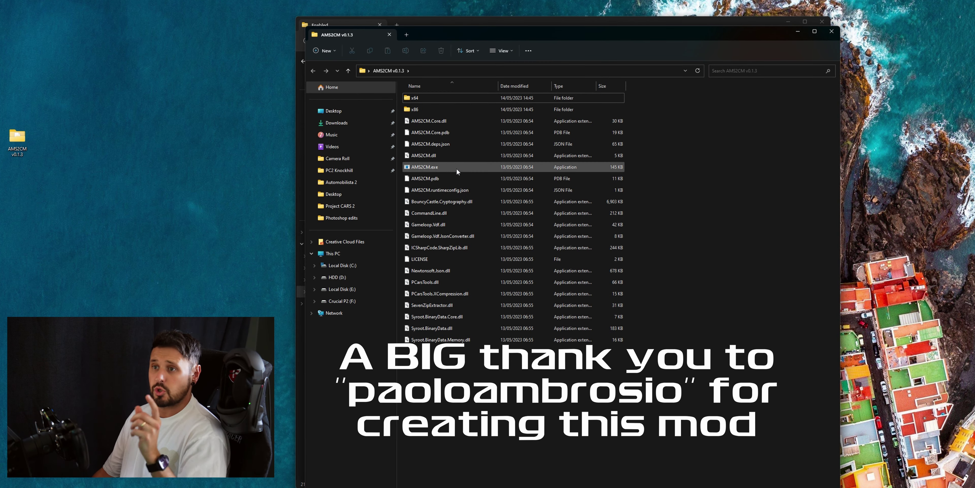
Run AMS2CM.exe to uninstall old mods and install the enabled mod packs.
double_click(426, 168)
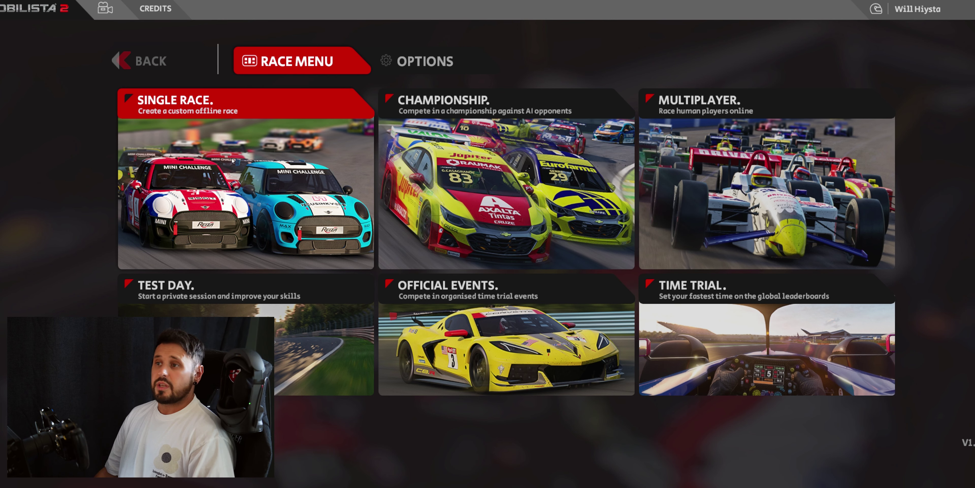
Select the single custom race option from the Automobilista 2 race menu.
left_click(232, 161)
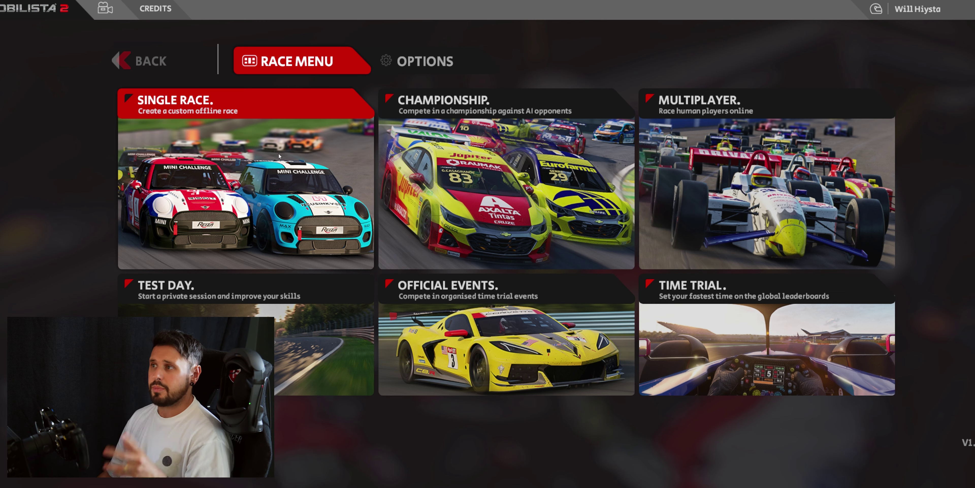
Choose Single Race and open the Vehicle Selection list of cars.
left_click(279, 155)
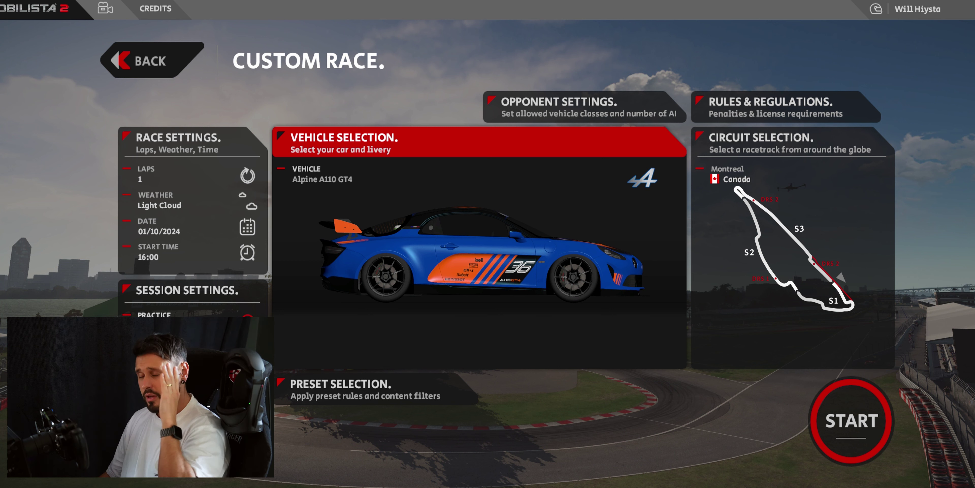
left_click(406, 256)
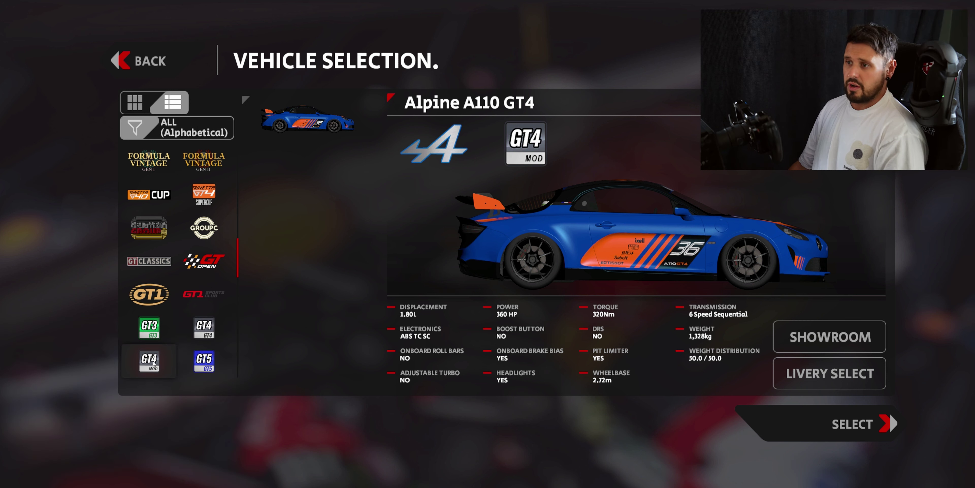
In GT1 Sports Club, preview the Ferrari FXX K and pick the Lamborghini Essenza SCV12.
left_click(205, 334)
left_click(203, 301)
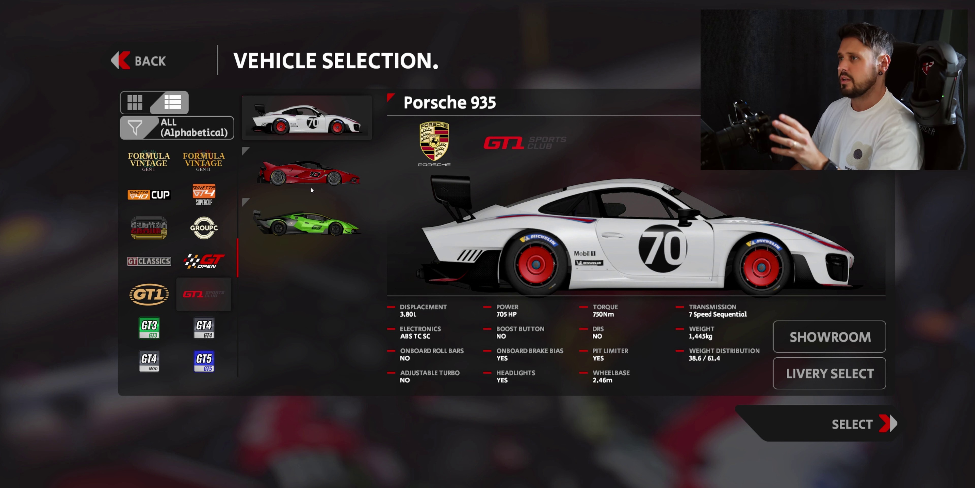
left_click(314, 179)
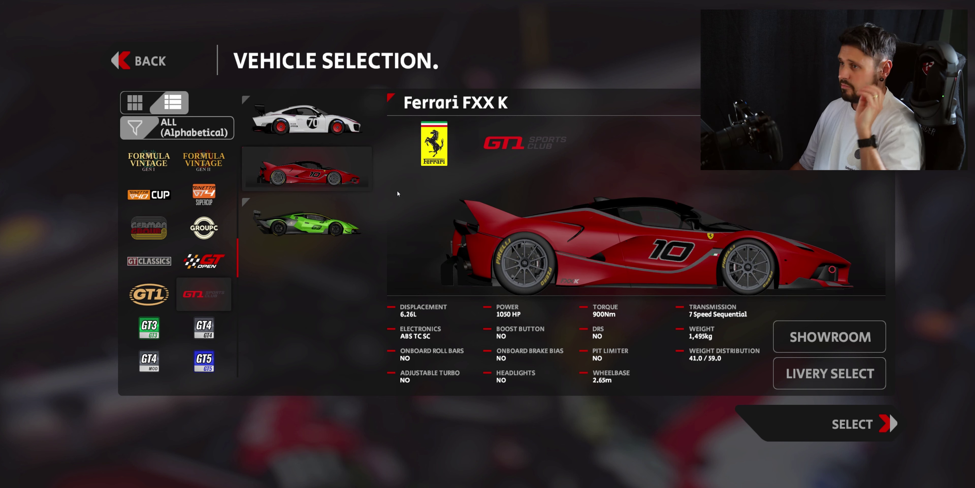
left_click(318, 222)
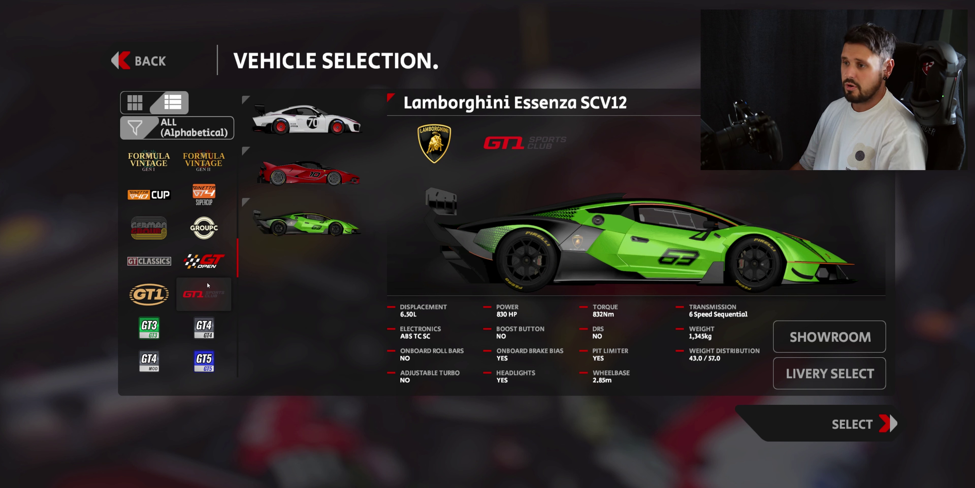
scroll(211, 333, "down", 5)
scroll(211, 333, "down", 5)
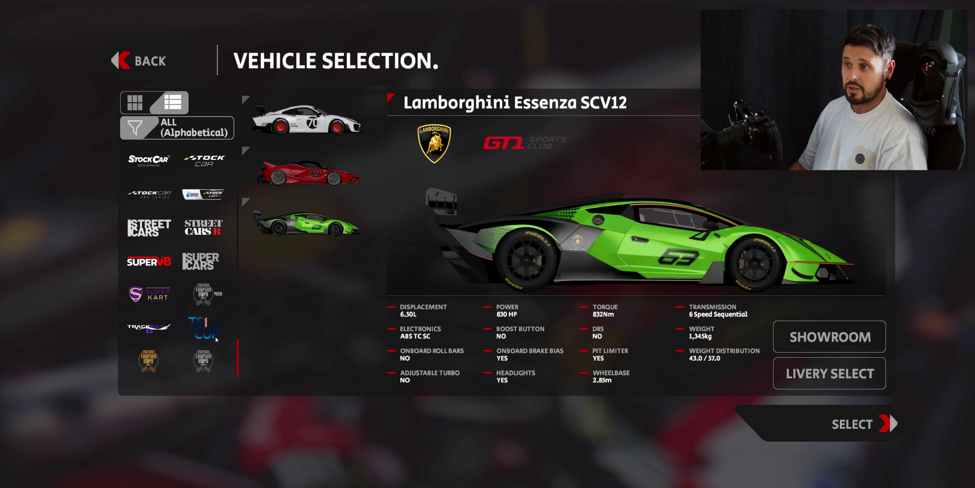
Preview the Street Cars B Ferrari 430 Scuderia, Porsche 911 GT3 2018 and 2022.
left_click(200, 261)
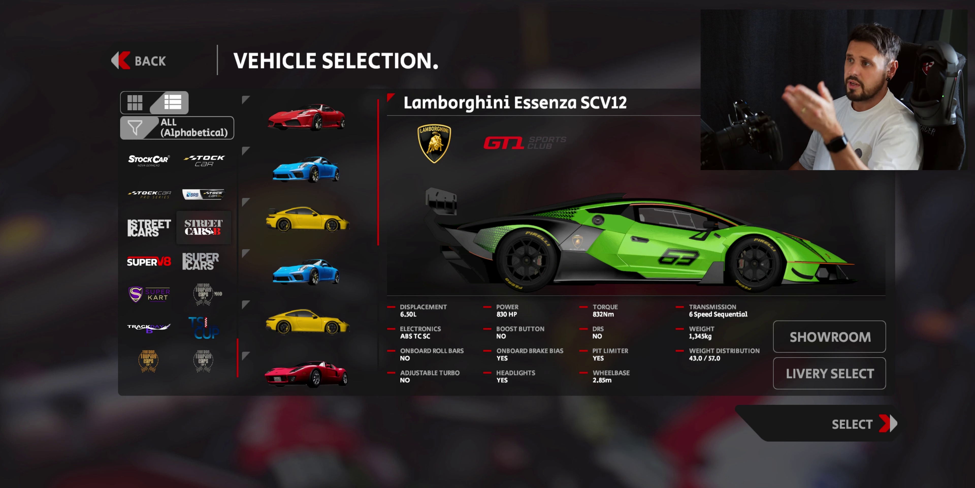
left_click(203, 227)
left_click(306, 118)
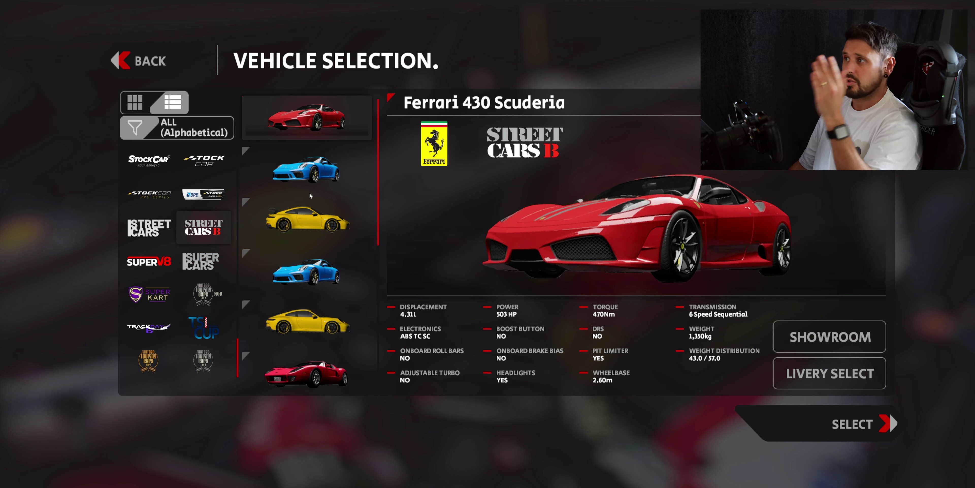
left_click(311, 174)
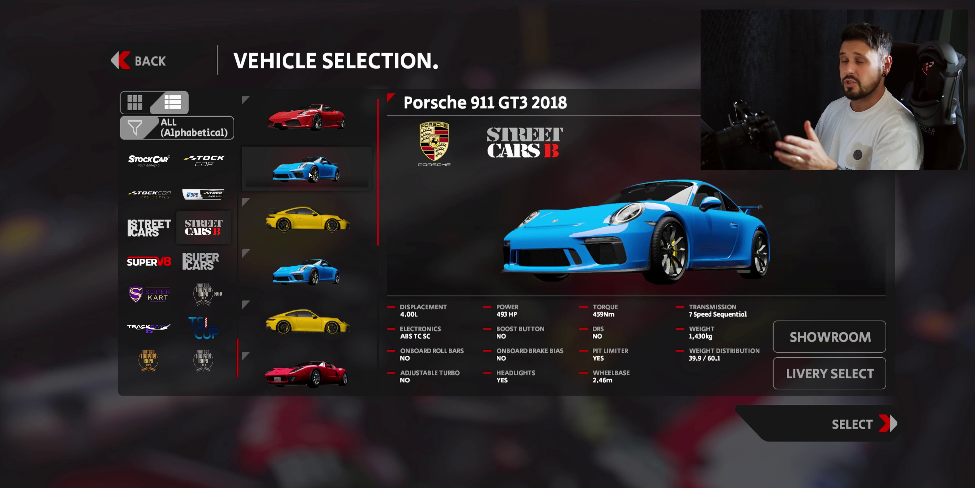
left_click(315, 224)
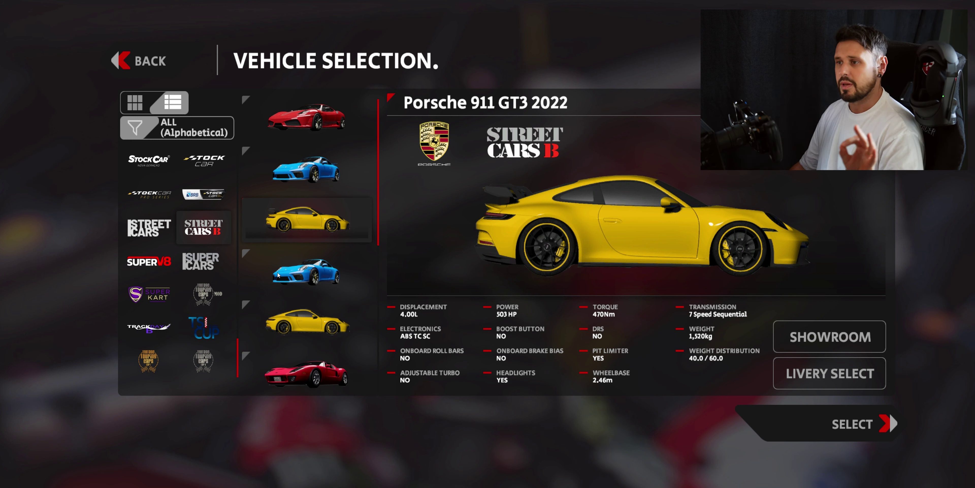
scroll(303, 310, "down", 2)
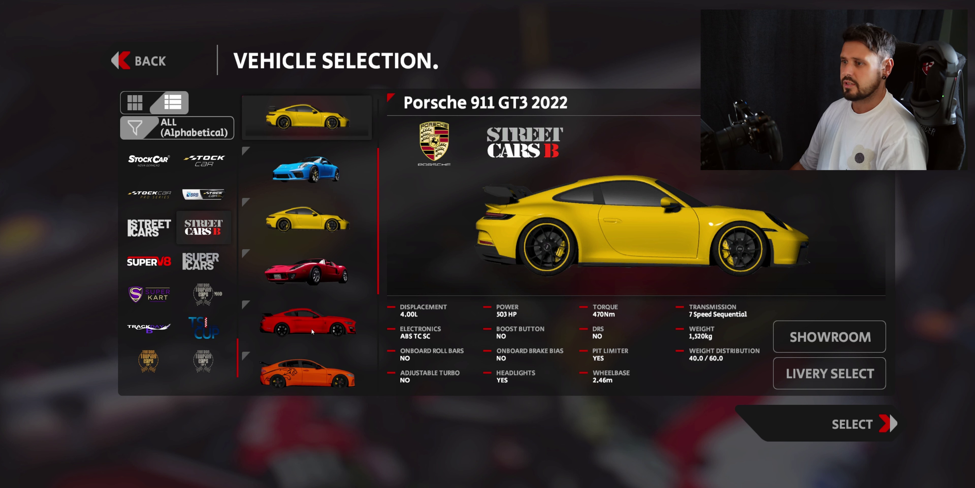
scroll(320, 339, "down", 3)
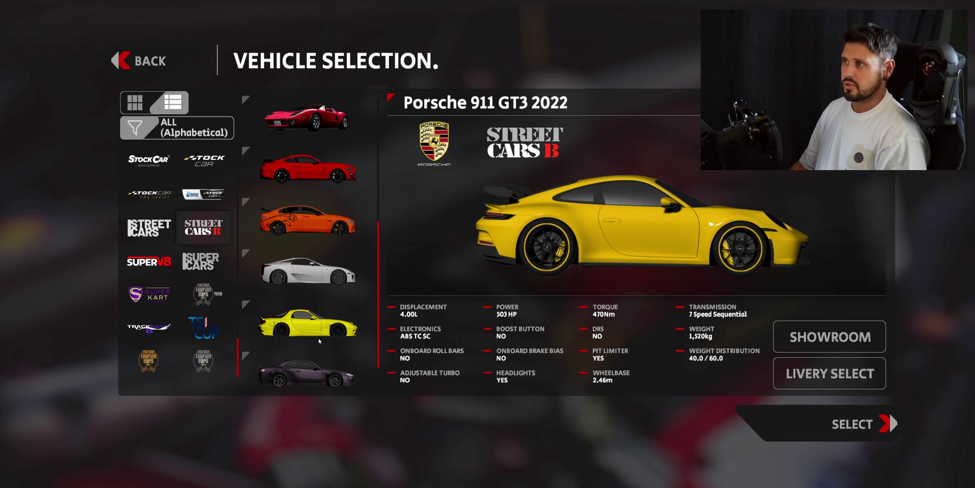
Preview the Mazda RX-7 and Nissan Silvia S15 Rocket Bunny, finish on Lexus LFA Trackday, and go back.
left_click(322, 338)
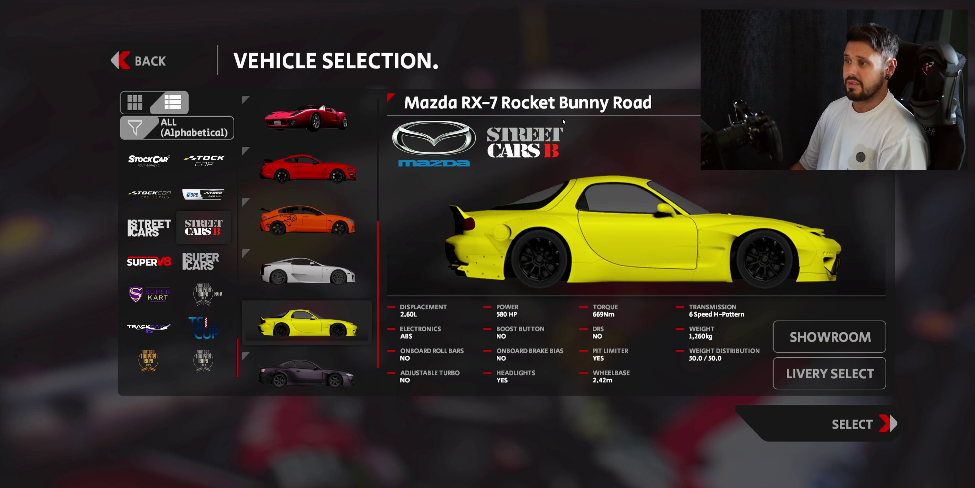
left_click(329, 386)
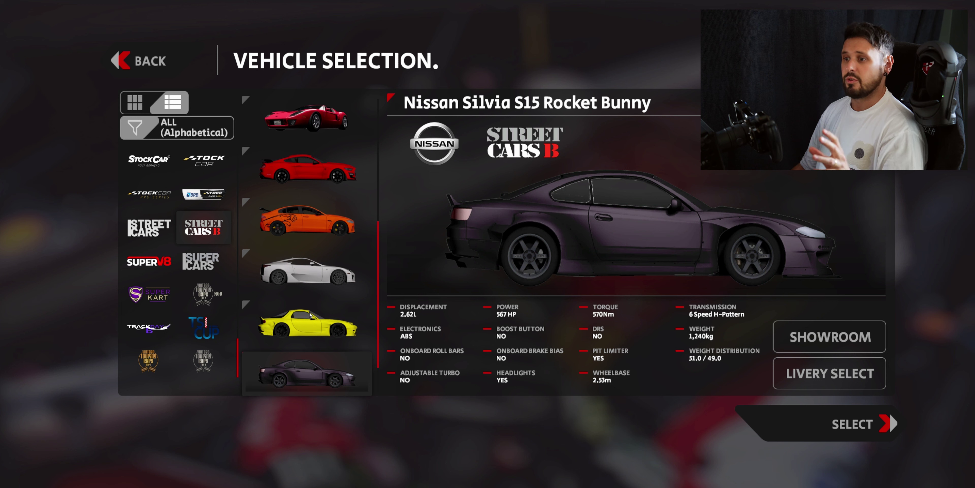
scroll(304, 265, "up", 3)
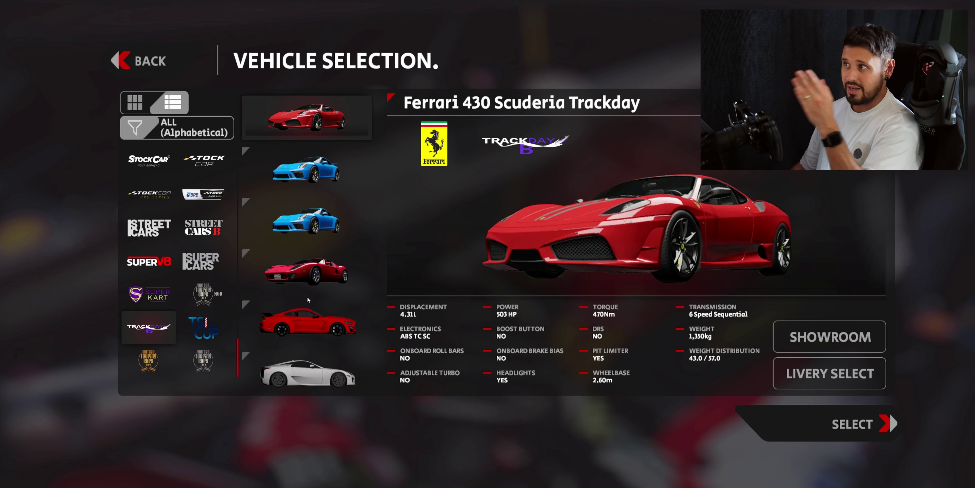
left_click(307, 378)
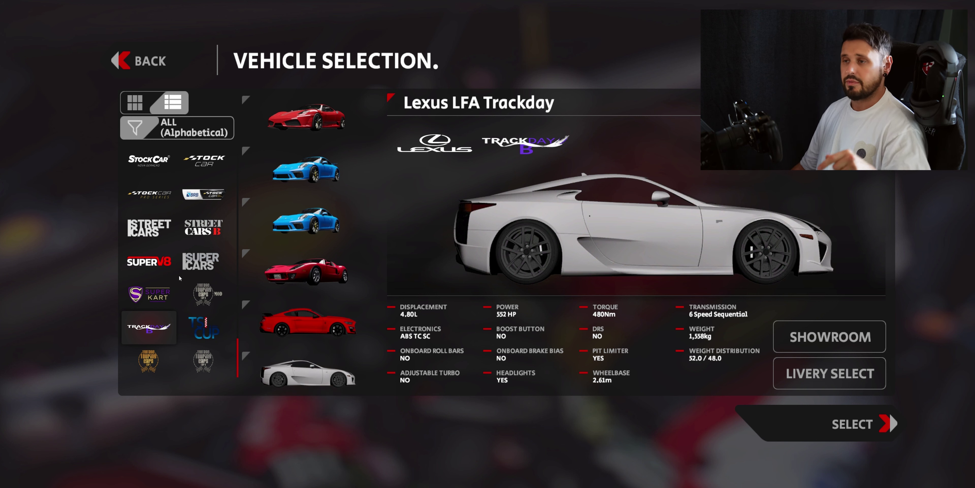
scroll(183, 247, "up", 10)
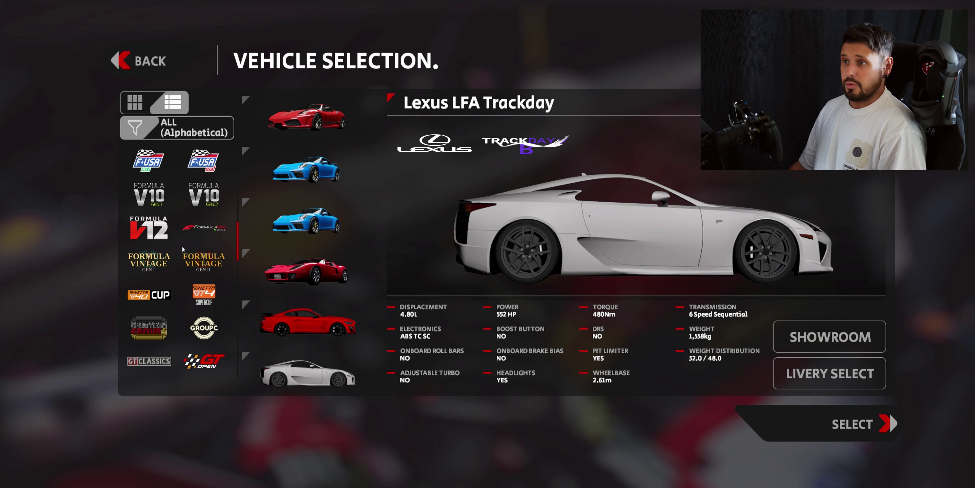
scroll(182, 247, "up", 10)
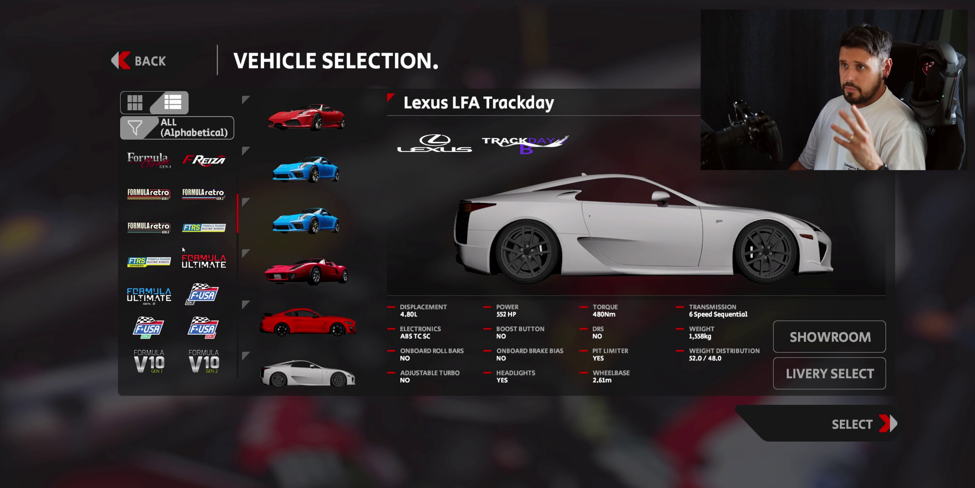
left_click(151, 72)
Browse the circuit list, previewing Sportsland SUGO, then select Brno GP (Czech Republic, 15 turns).
left_click(769, 227)
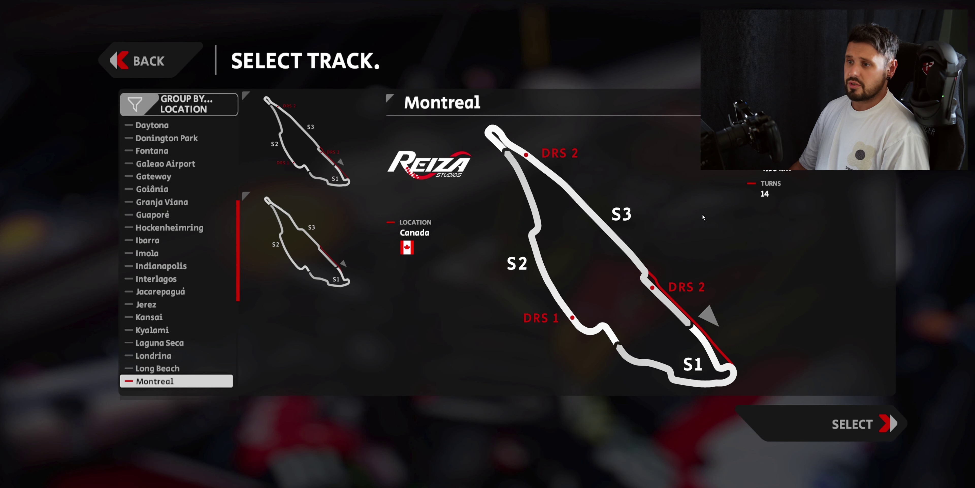
scroll(175, 356, "down", 6)
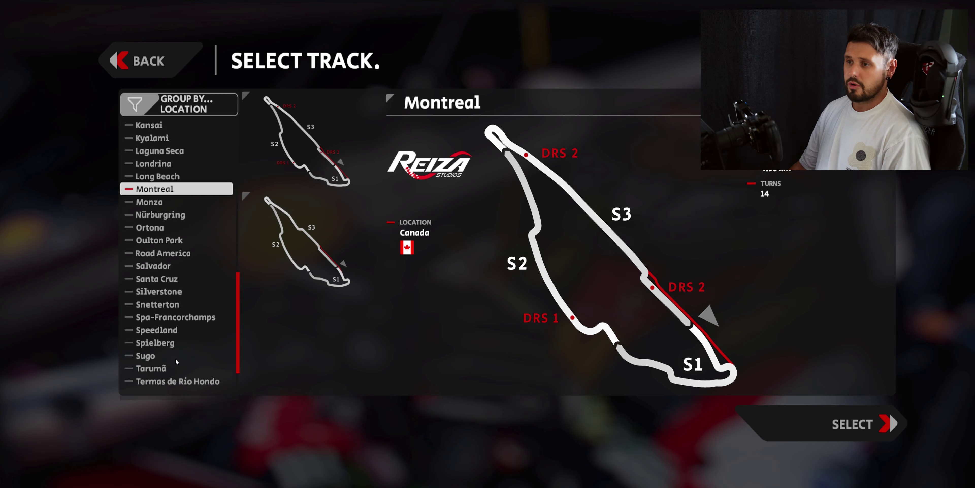
left_click(145, 317)
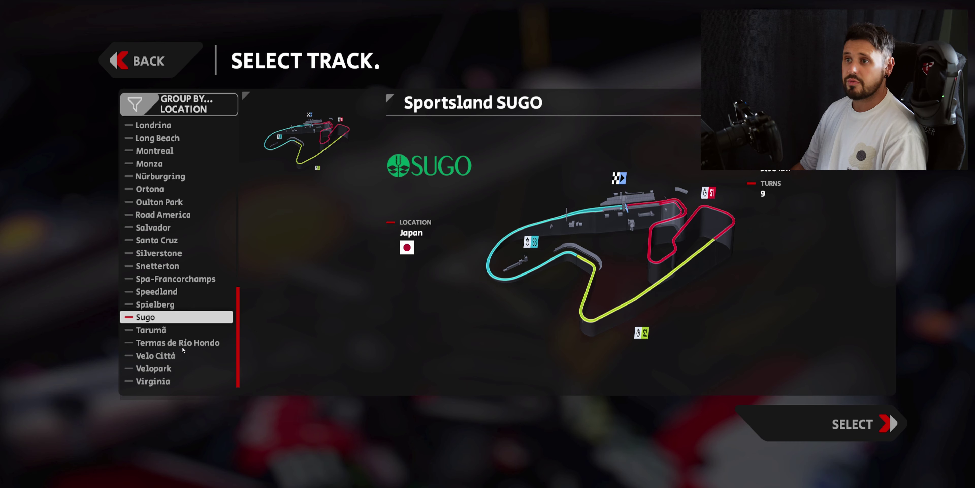
scroll(178, 326, "up", 5)
scroll(178, 319, "up", 5)
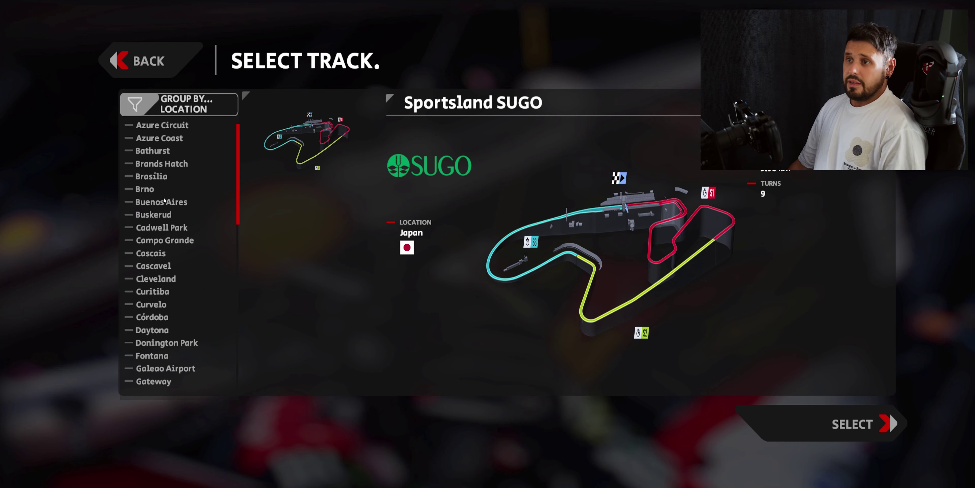
left_click(148, 189)
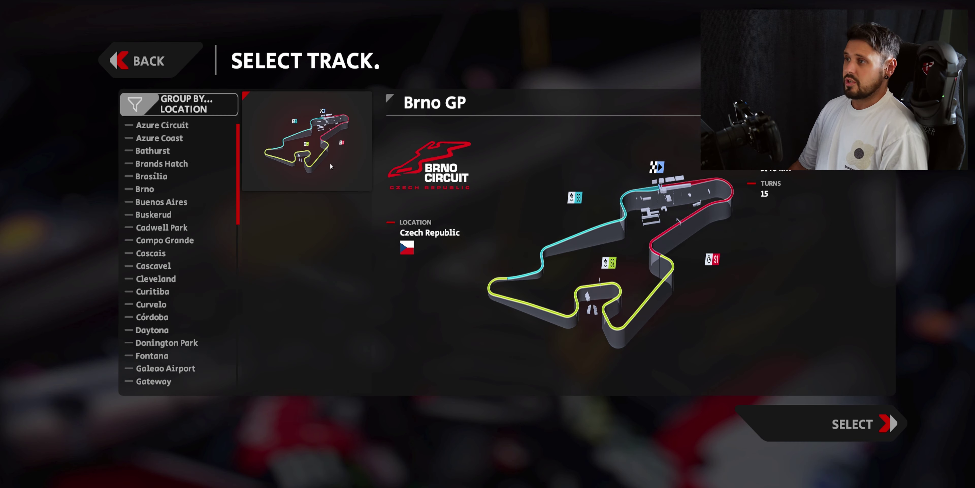